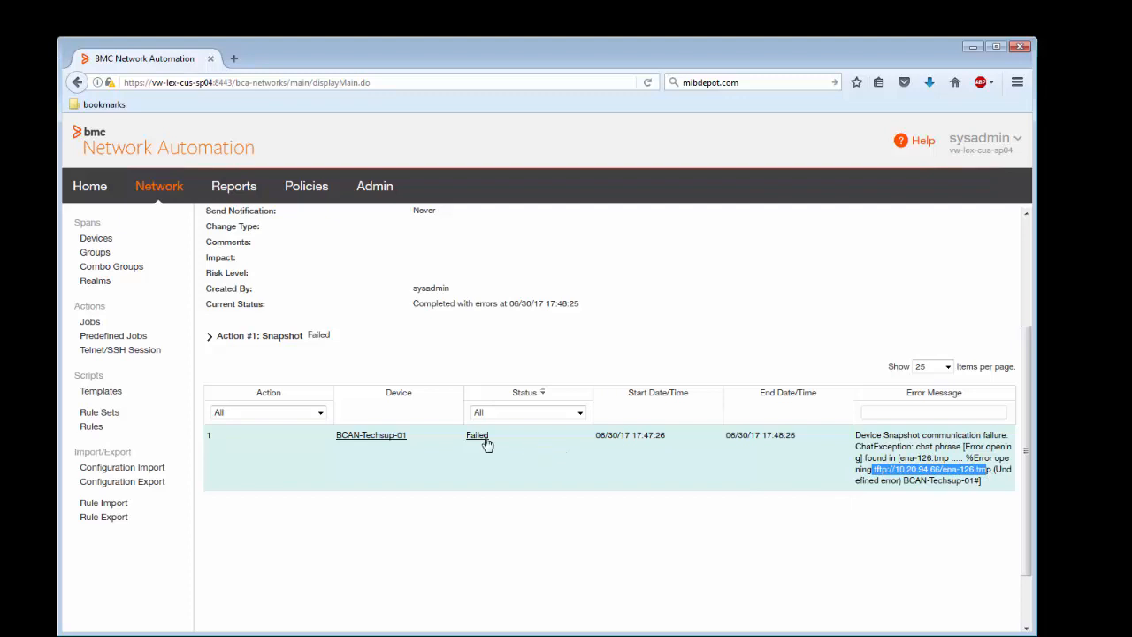
Step: Open the failed snapshot details for BCAN-Techsup-01 and examine the Snapshot Running transcript's TFTP copy command, remote host, filename and error
click(478, 437)
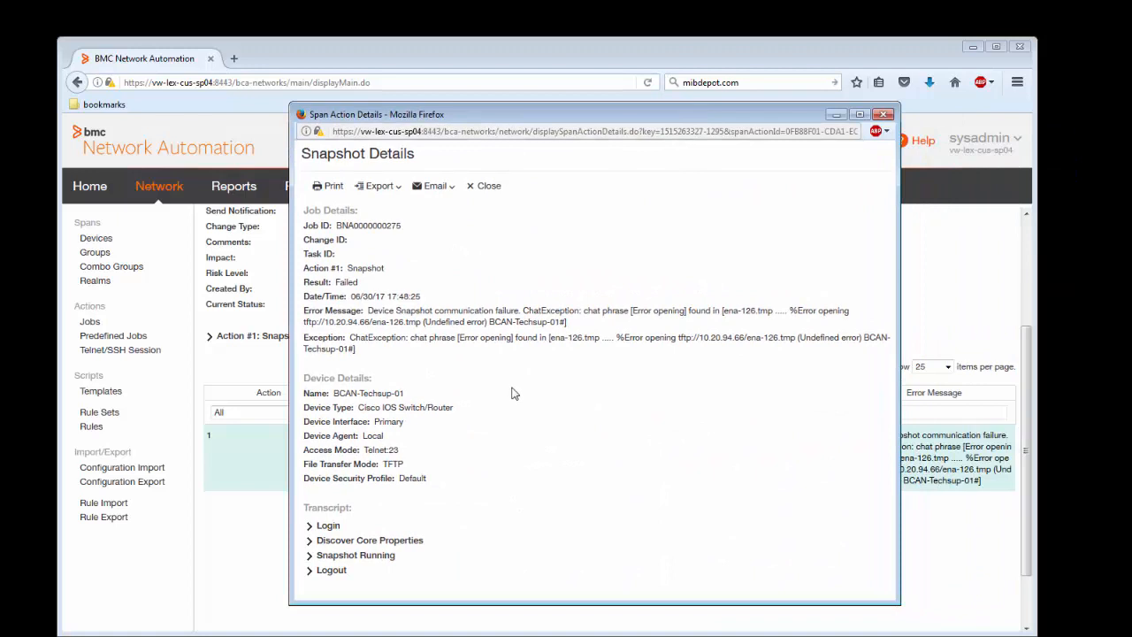
click(311, 561)
scroll(561, 468, down, 2)
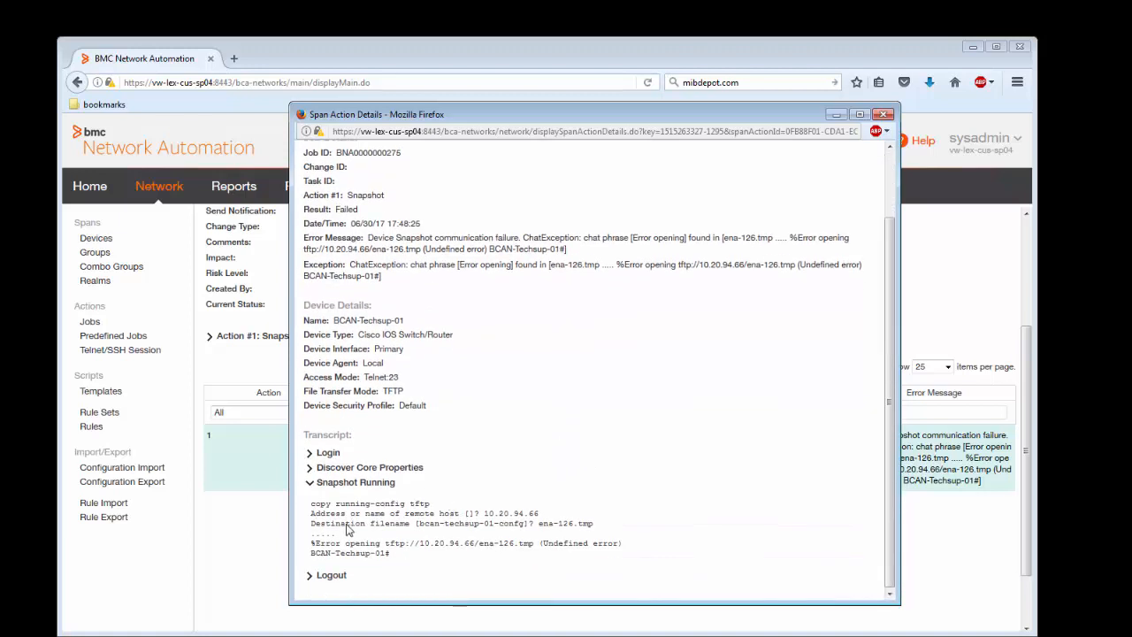
drag(310, 508, 438, 508)
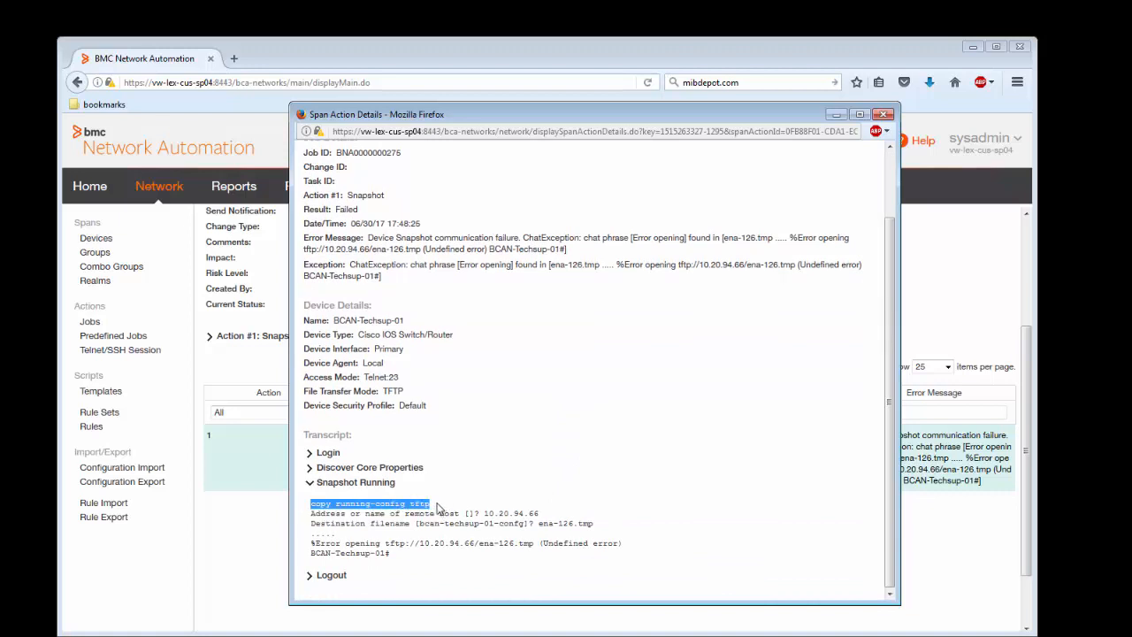
drag(314, 515, 540, 514)
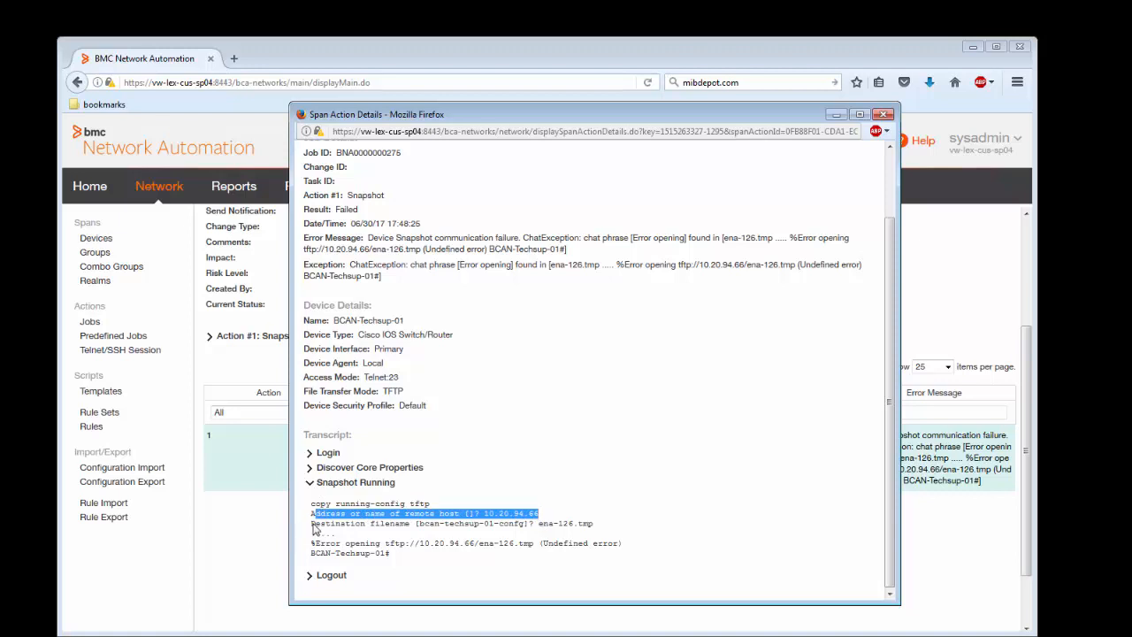
drag(313, 524, 602, 521)
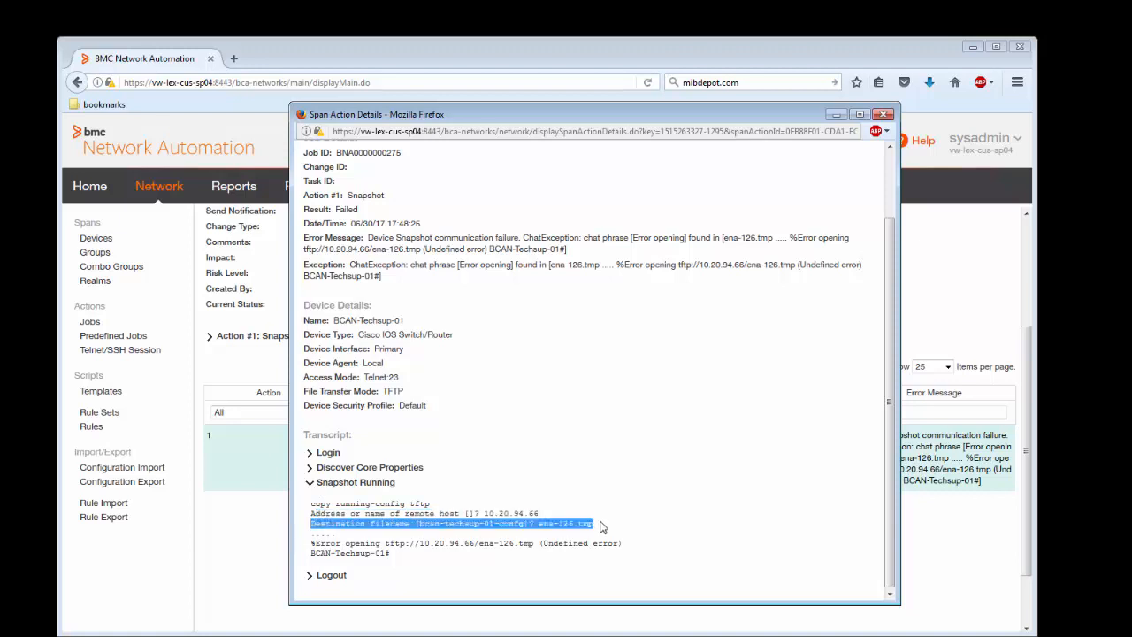
drag(315, 543, 616, 551)
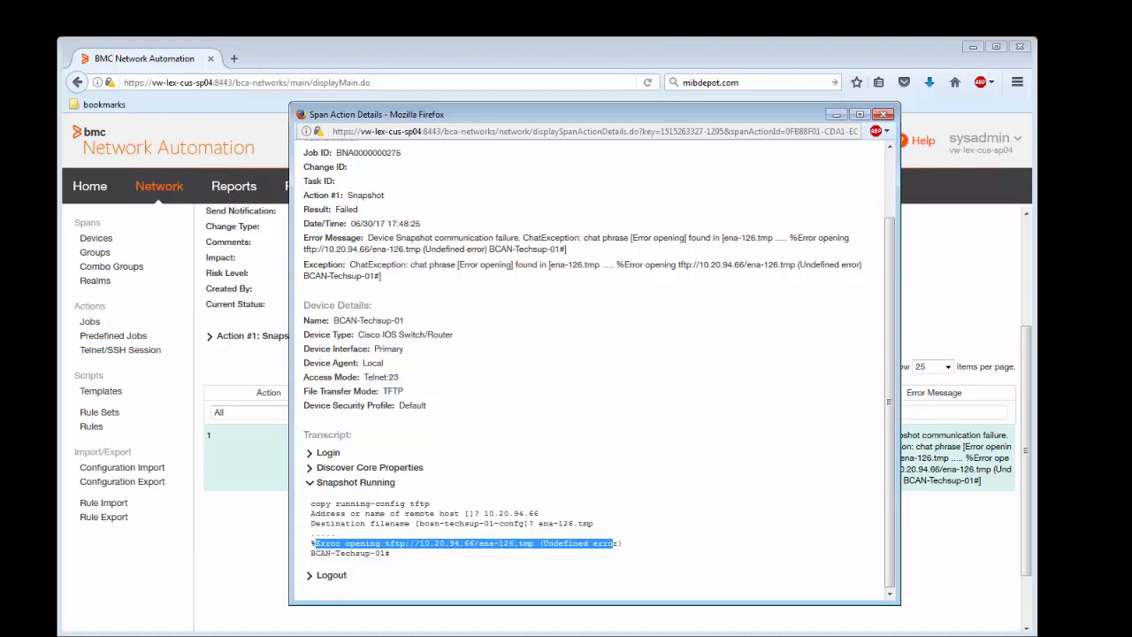
Step: Switch to the PuTTY session, place it beside the transcript, and run the transcript's "copy running-config tftp" command on the device
drag(1119, 221, 397, 250)
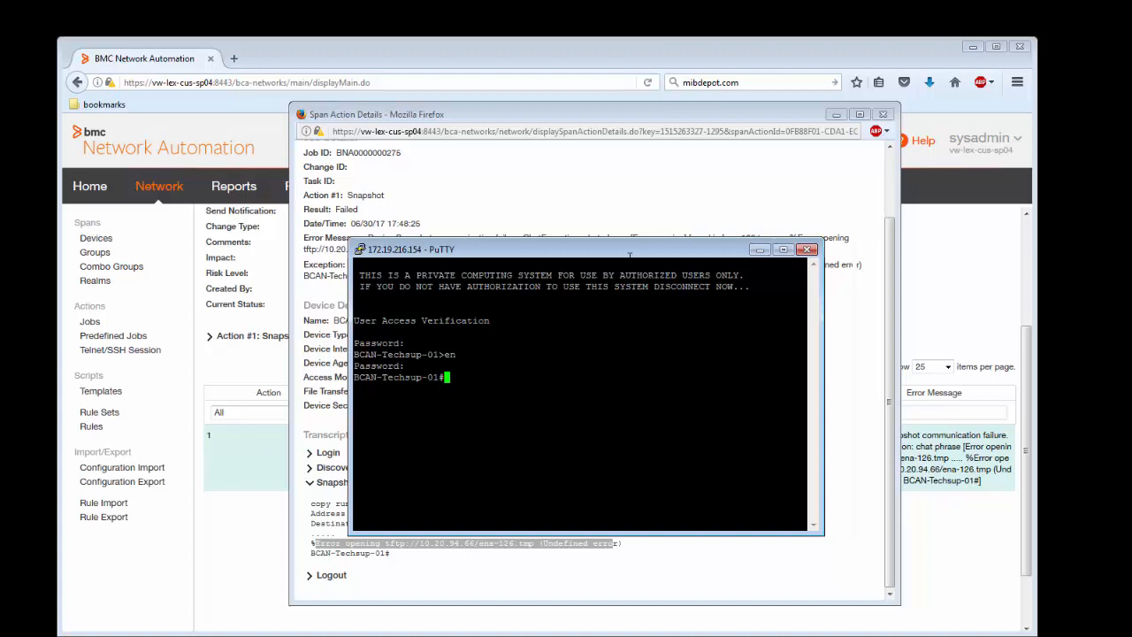
drag(630, 255, 621, 166)
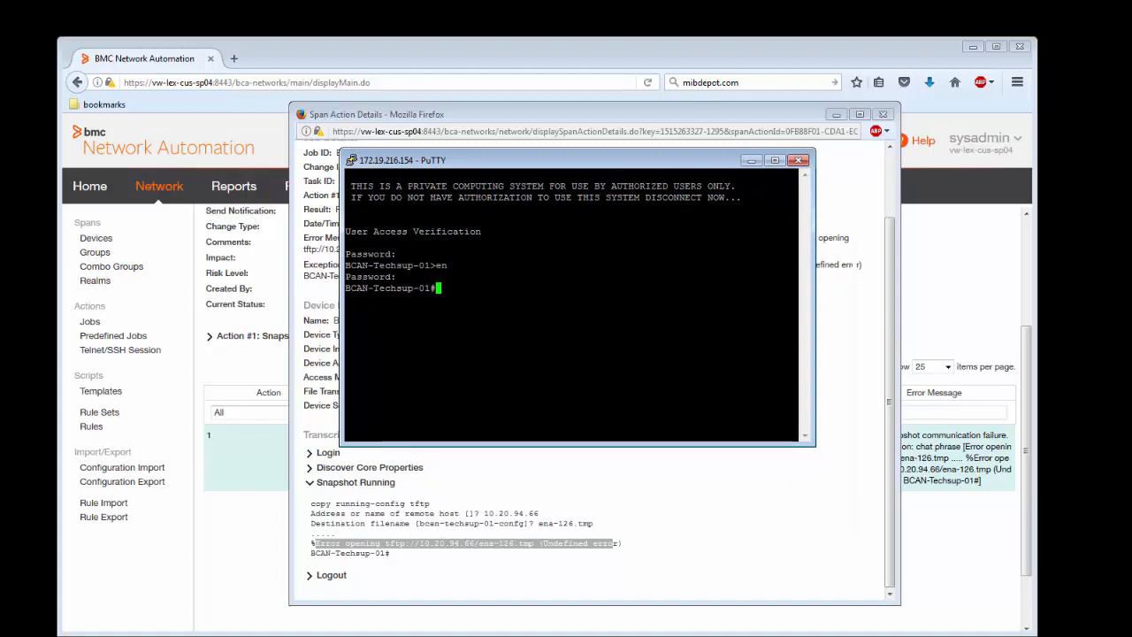
drag(536, 165, 386, 177)
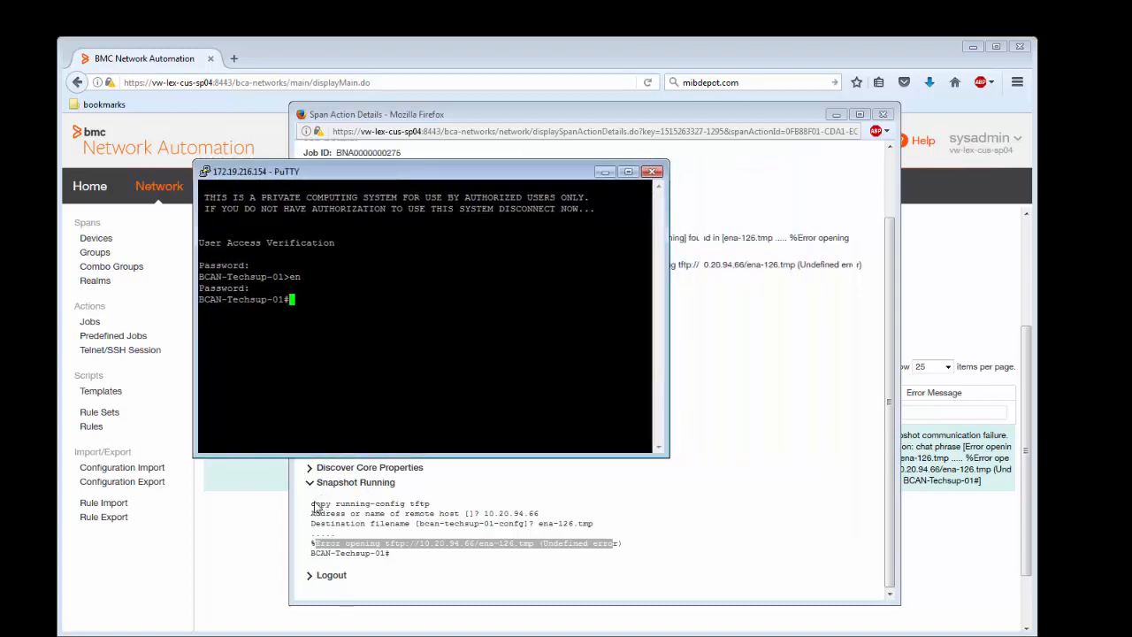
drag(311, 505, 429, 505)
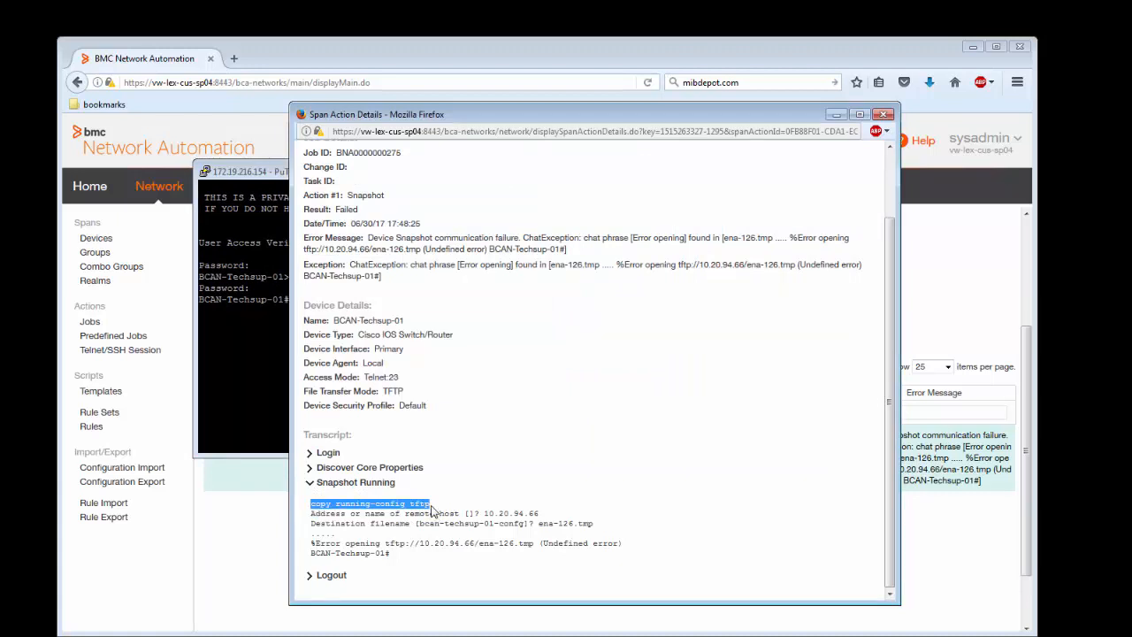
right_click(430, 505)
click(451, 514)
click(247, 352)
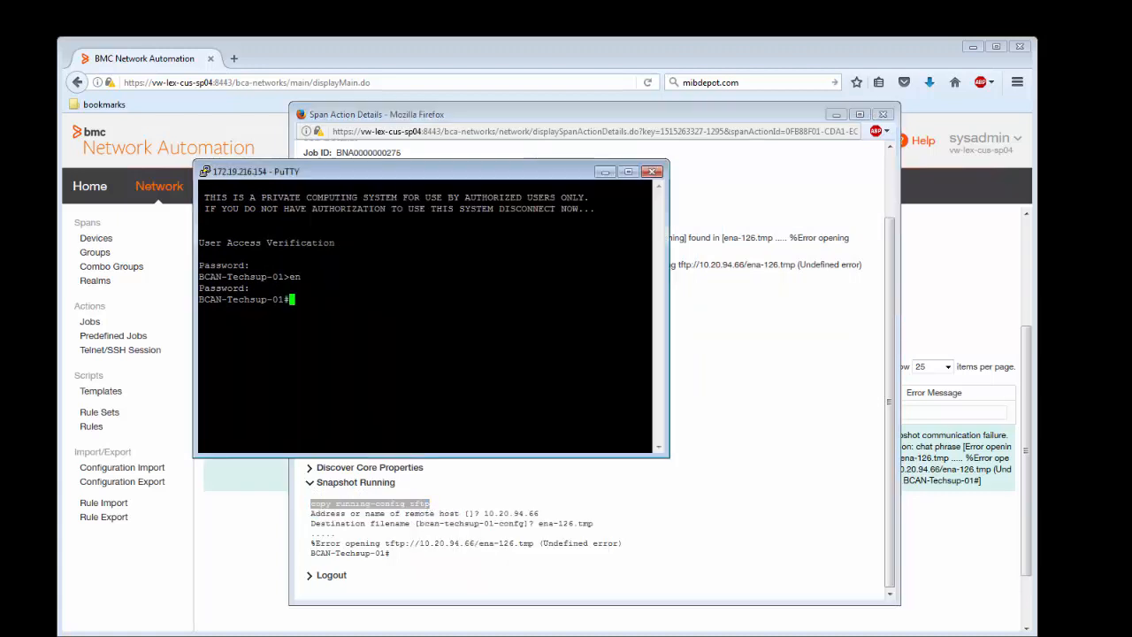
right_click(246, 352)
key(Return)
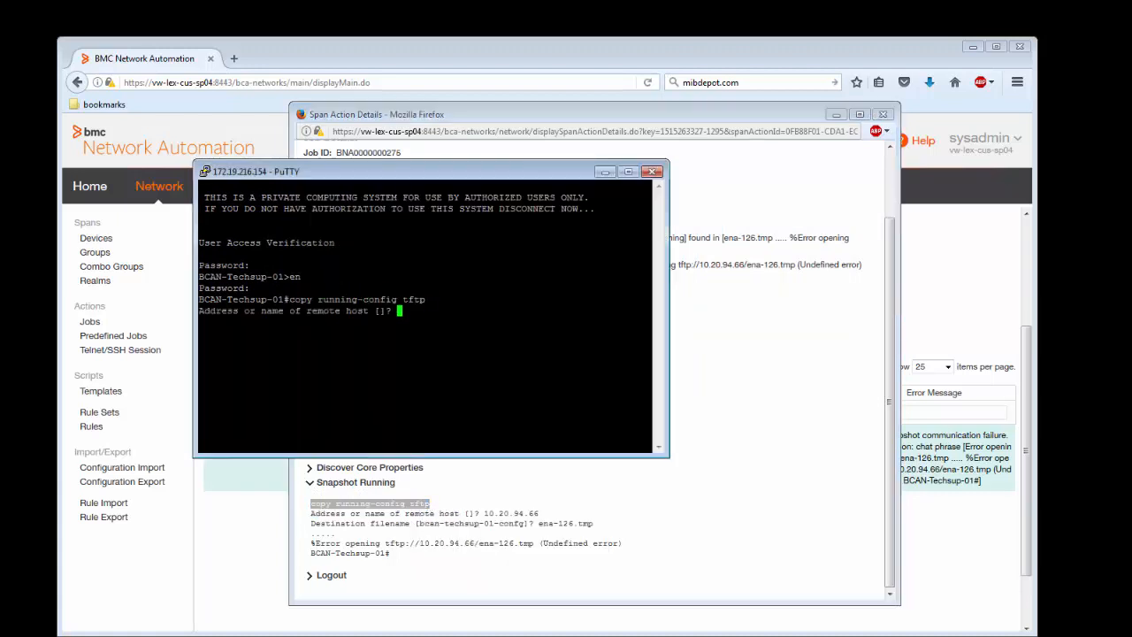
Step: Copy the remote host address 10.20.94.66 from the transcript and submit it at the PuTTY remote host prompt
drag(539, 514, 486, 518)
right_click(486, 517)
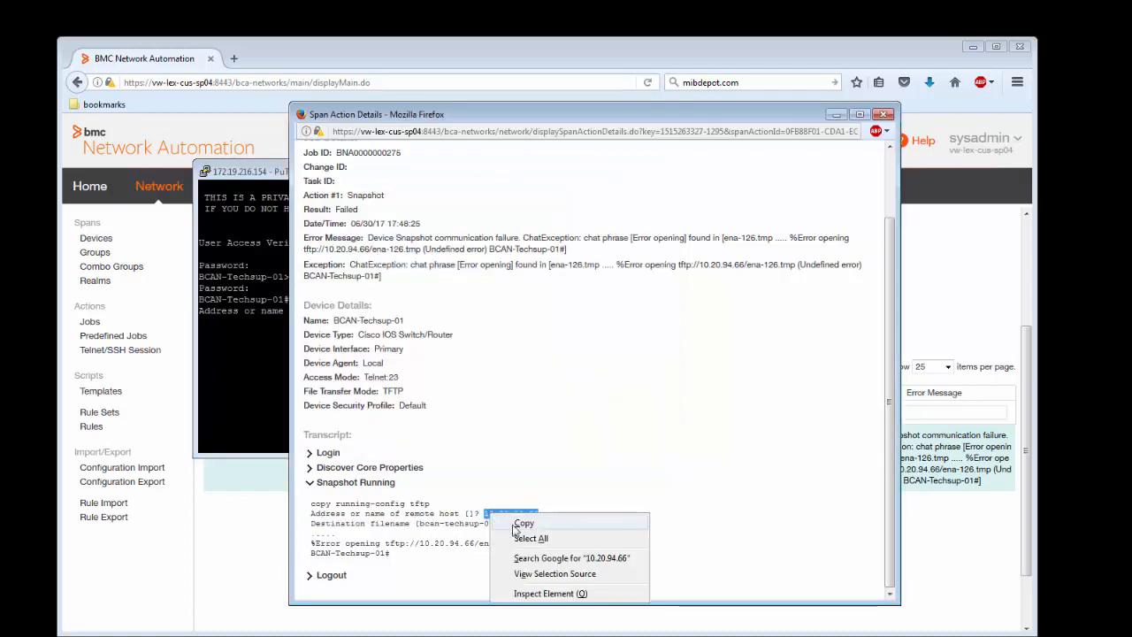
click(515, 522)
click(259, 407)
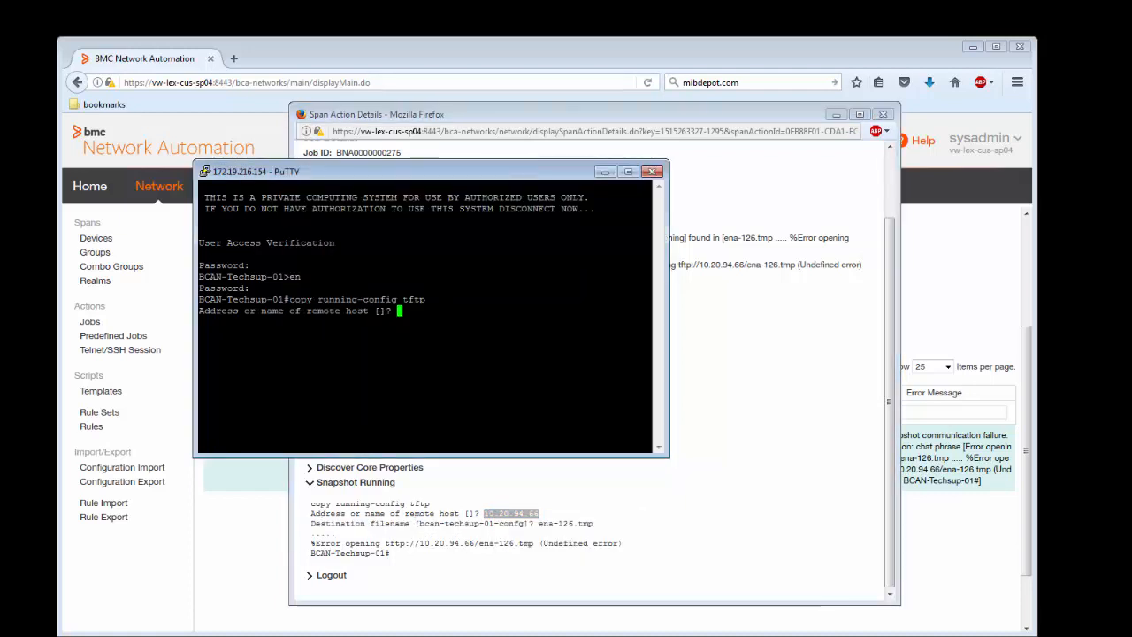
right_click(258, 408)
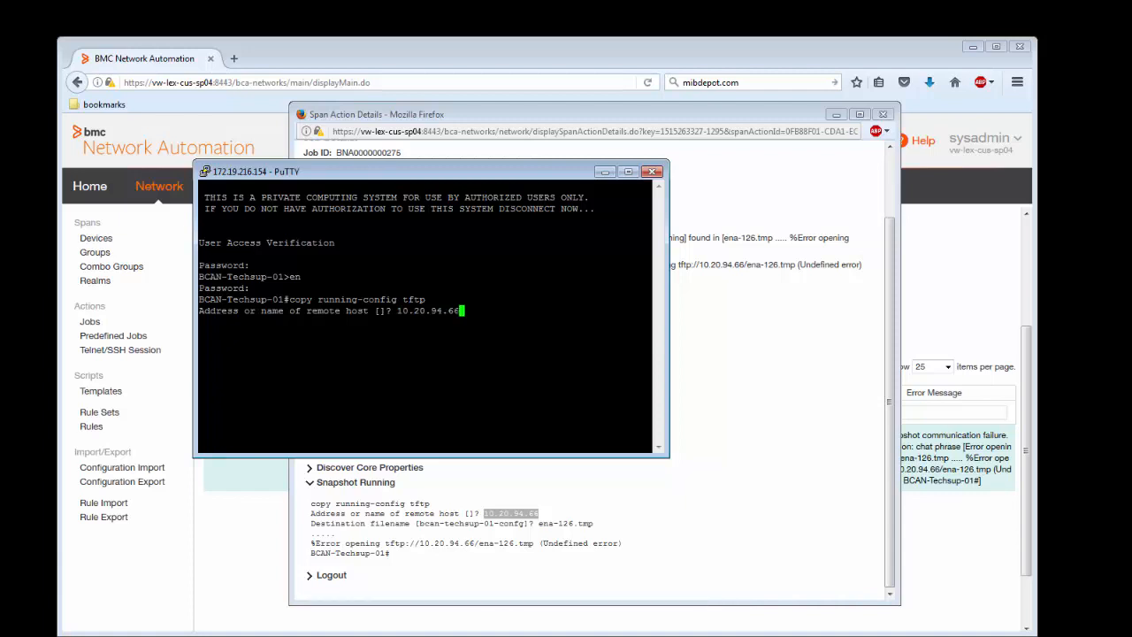
key(Return)
Step: Copy the destination filename ena-126.tmp from the transcript and submit it in PuTTY to start the TFTP transfer
drag(540, 523, 593, 526)
right_click(594, 525)
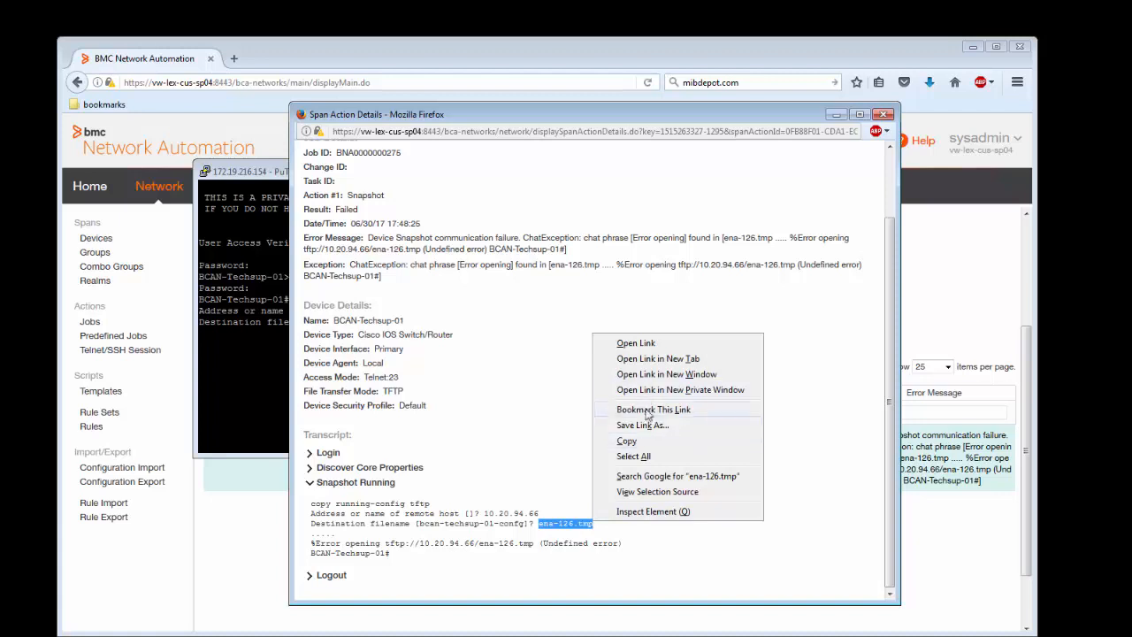
click(632, 444)
right_click(257, 403)
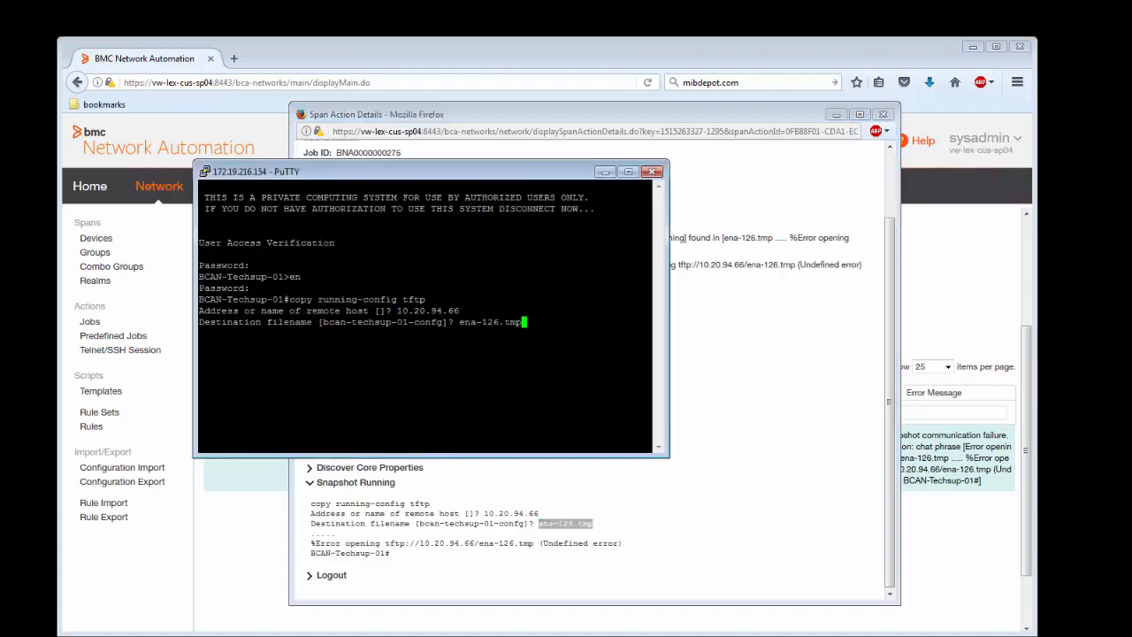
key(Return)
Step: Check the transcript's remote host address, then switch to Command Prompt and copy the server address 172.22.168.175 from the ping reply
drag(484, 514, 545, 521)
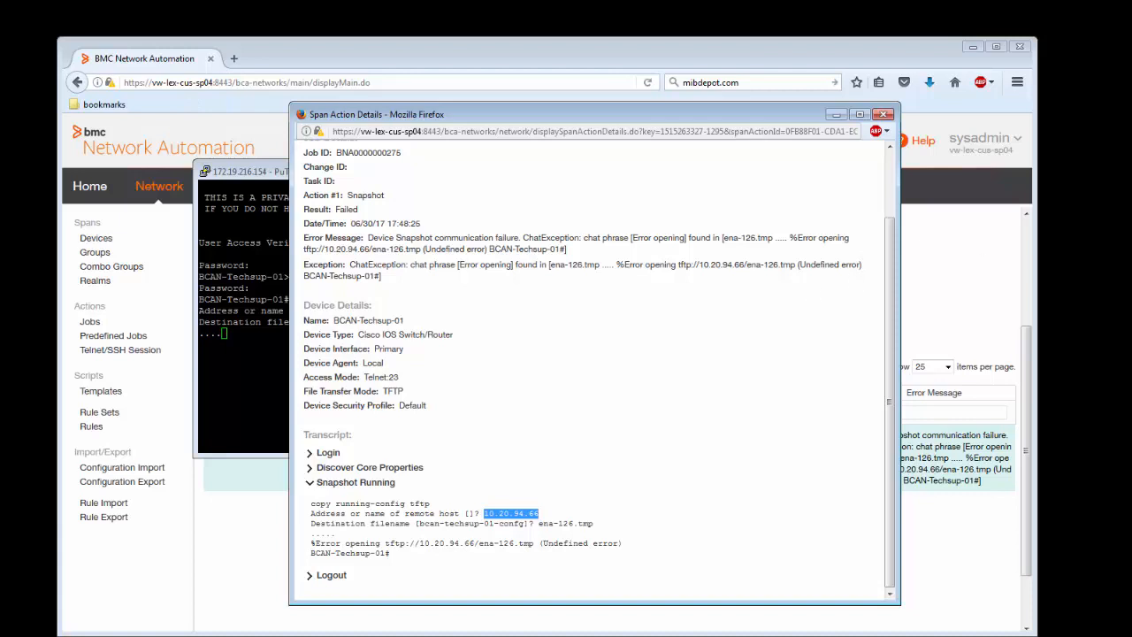
key(alt+Tab)
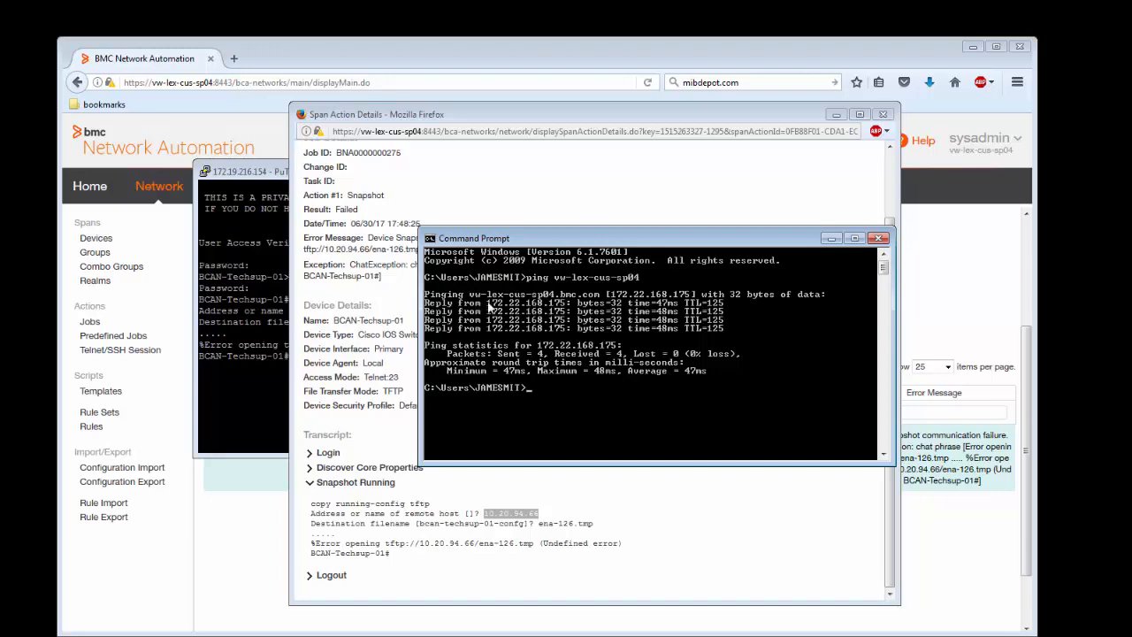
right_click(488, 303)
click(496, 308)
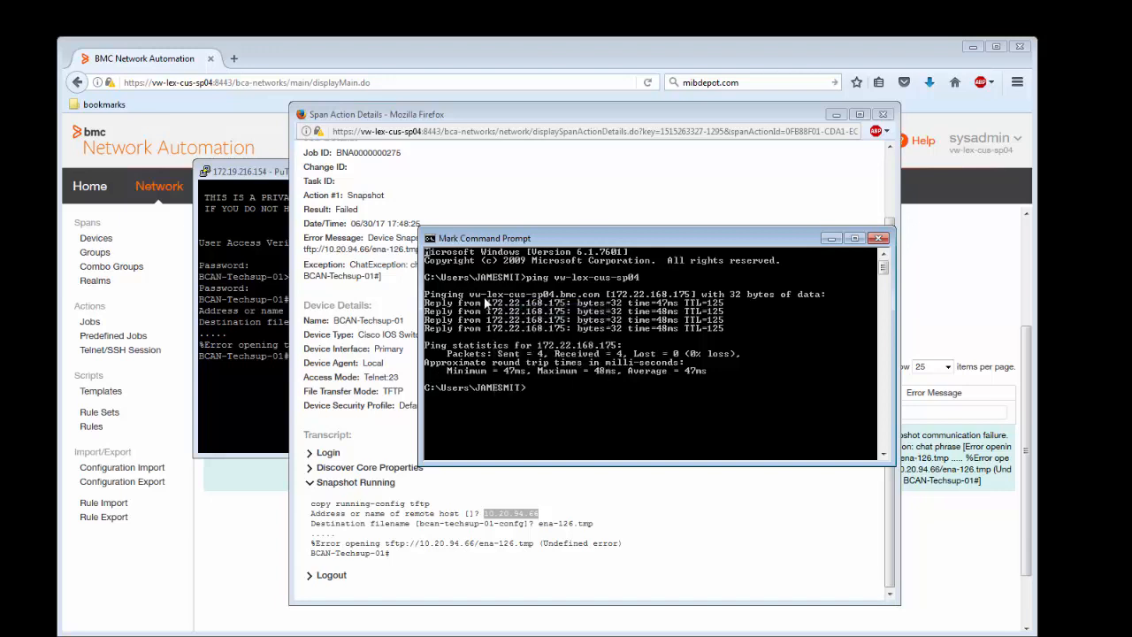
drag(489, 304, 563, 308)
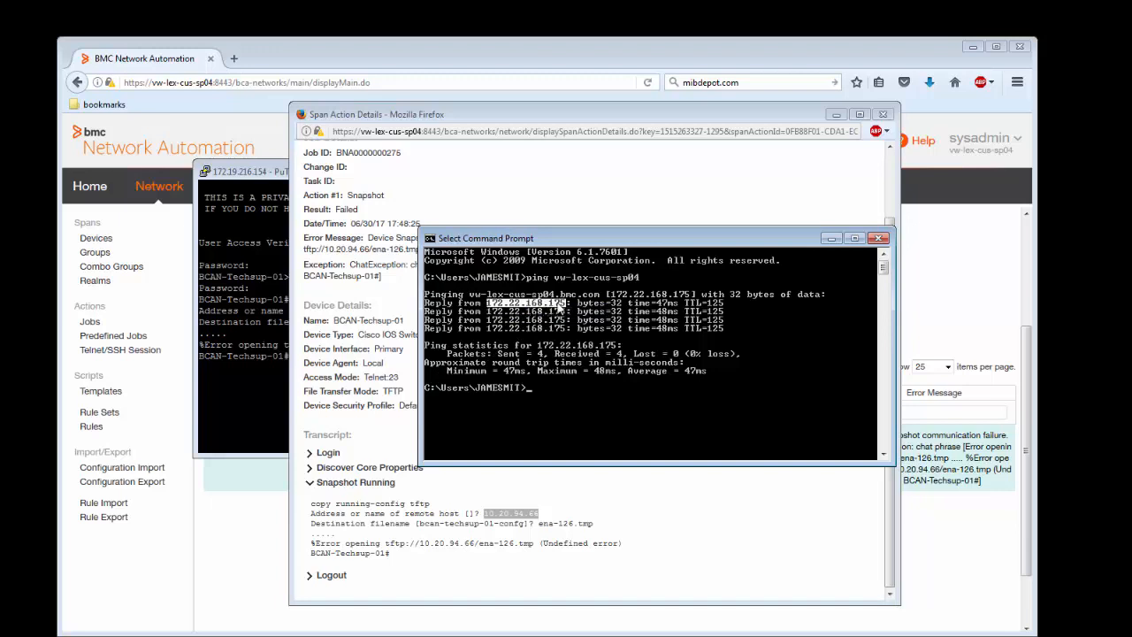
right_click(559, 307)
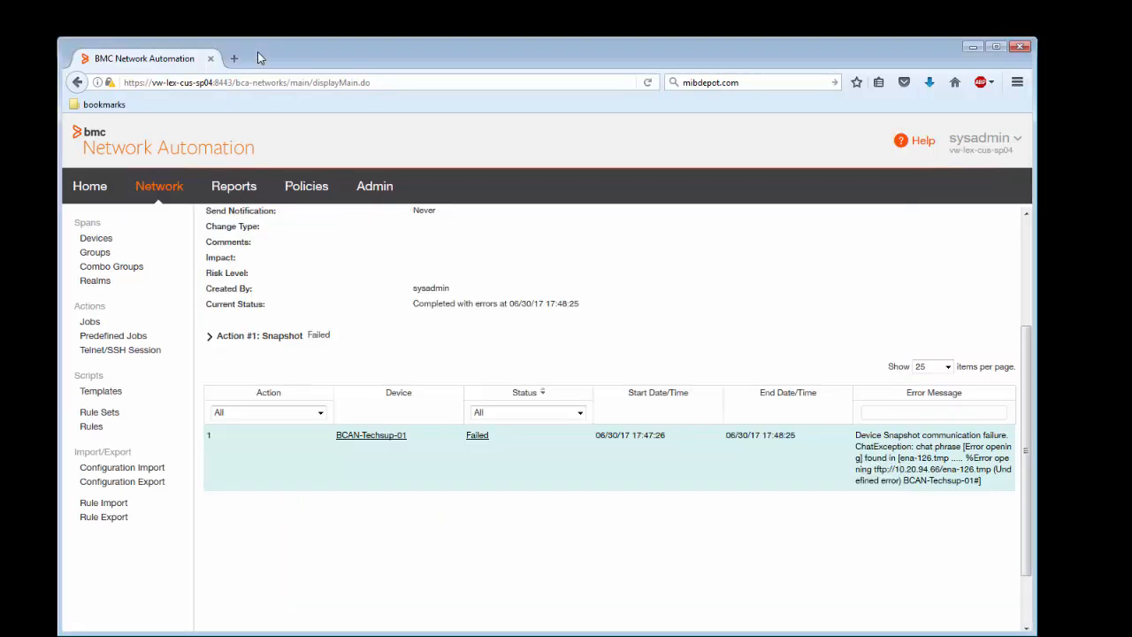
Step: In BMC Network Automation, set the Local device agent's IPv4 address to 172.22.168.175 and save the agent
click(363, 191)
click(111, 253)
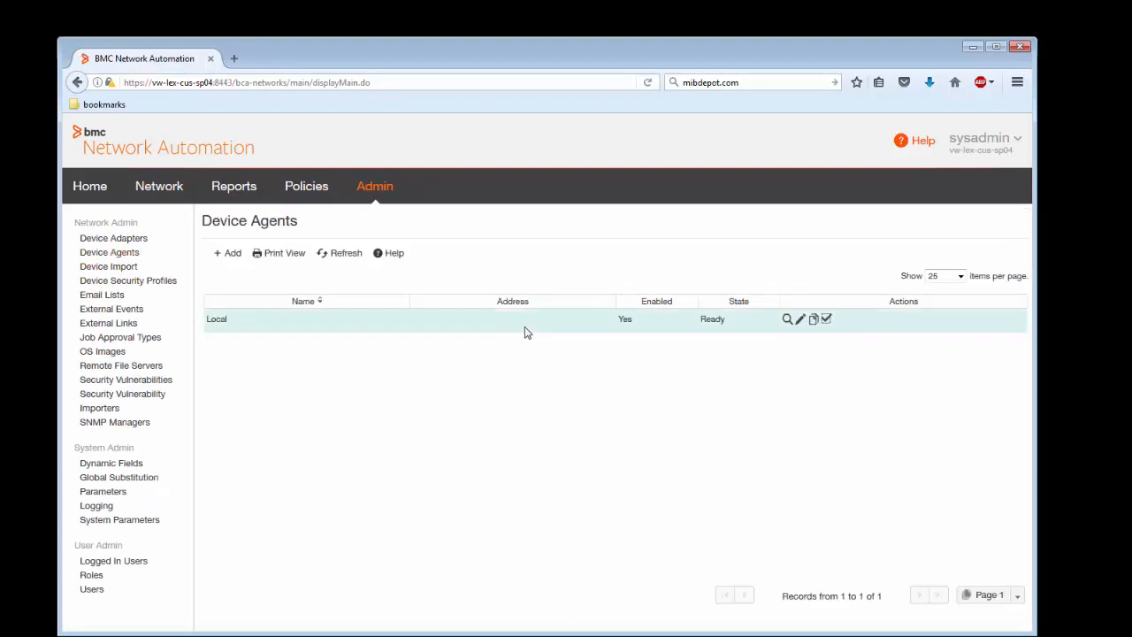
click(801, 320)
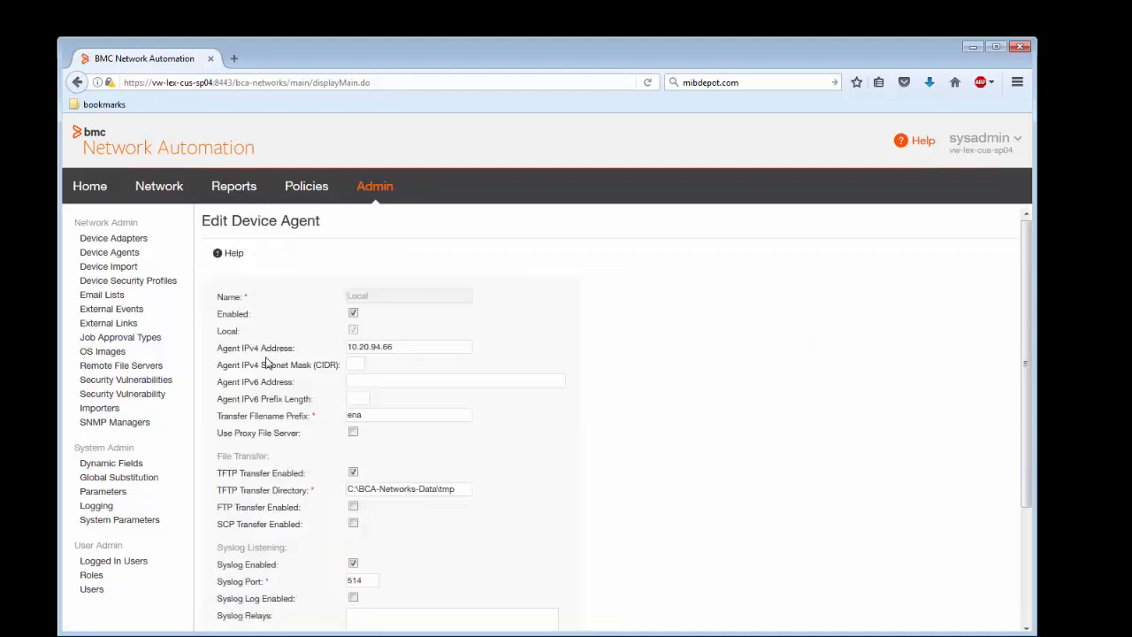
click(411, 346)
drag(411, 346, 348, 343)
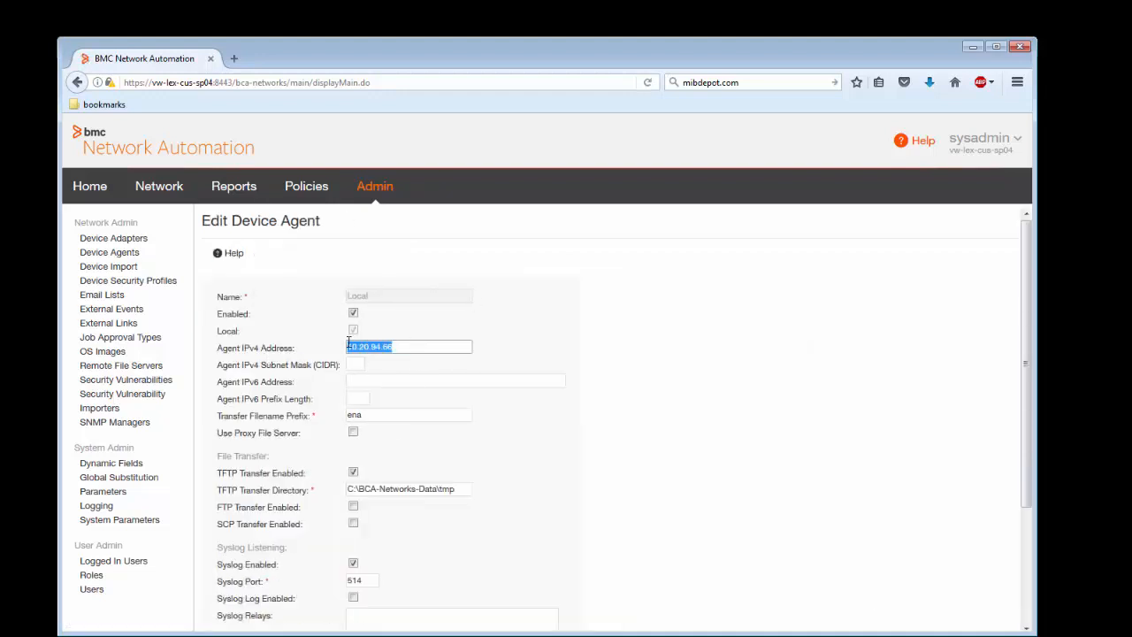
key(ctrl+v)
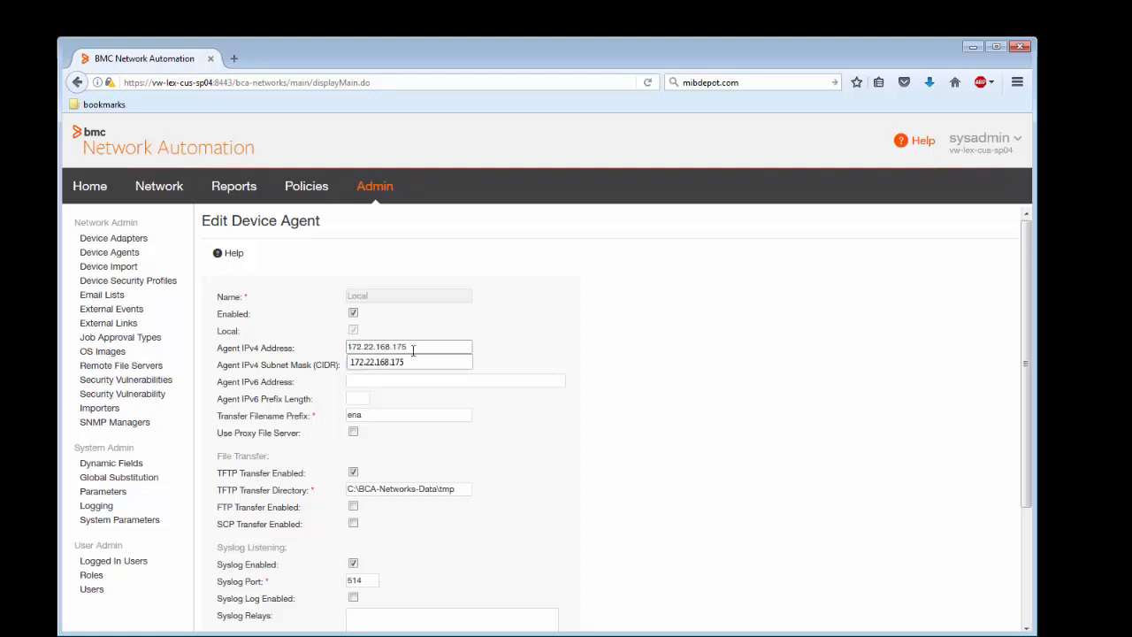
scroll(622, 502, down, 1)
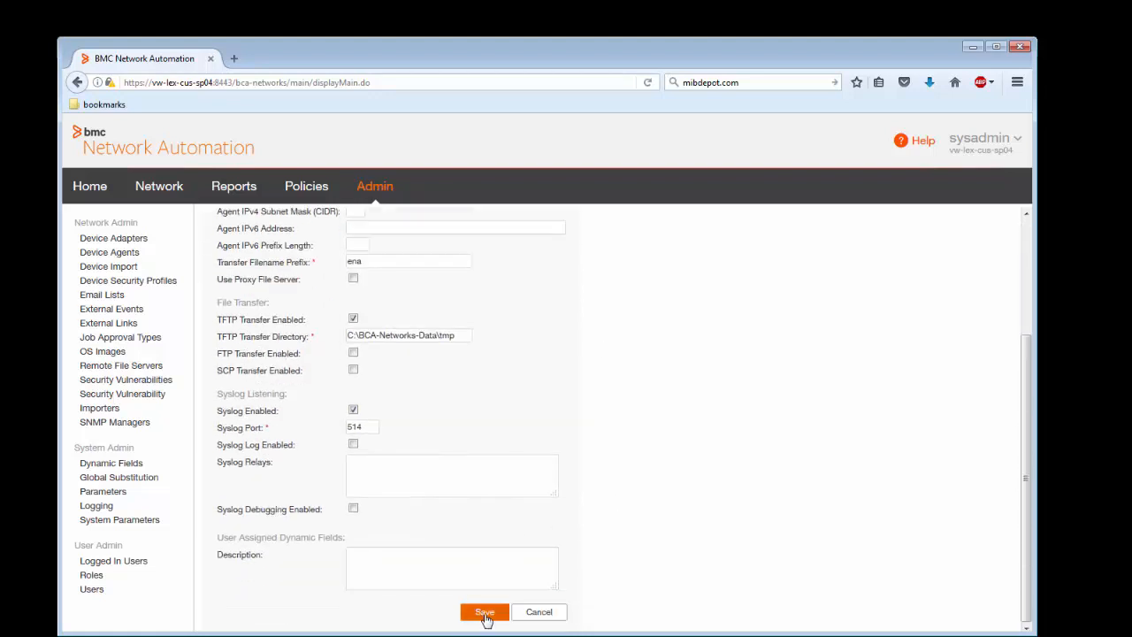
click(483, 612)
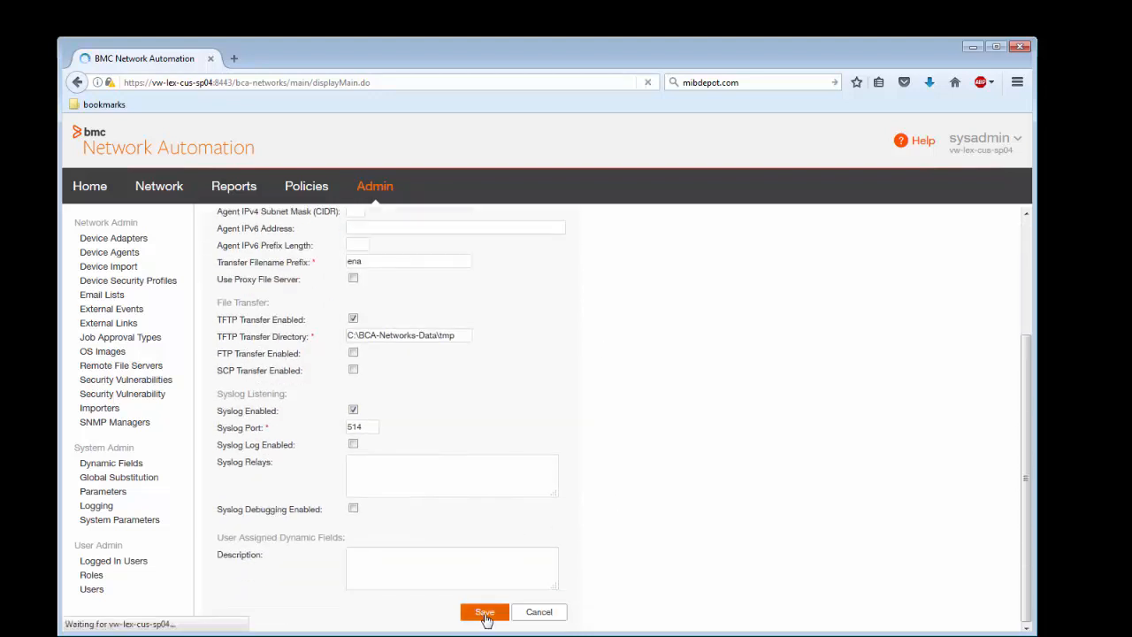
Step: Open the newest snapshot job's details from the network jobs list and view its action results
click(152, 189)
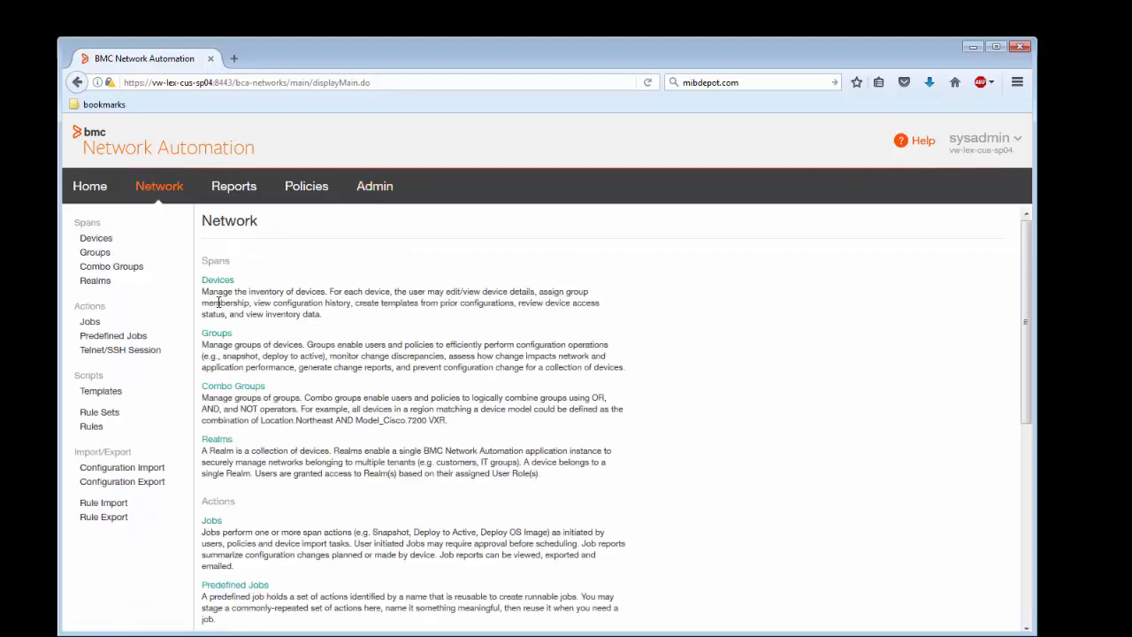
click(89, 322)
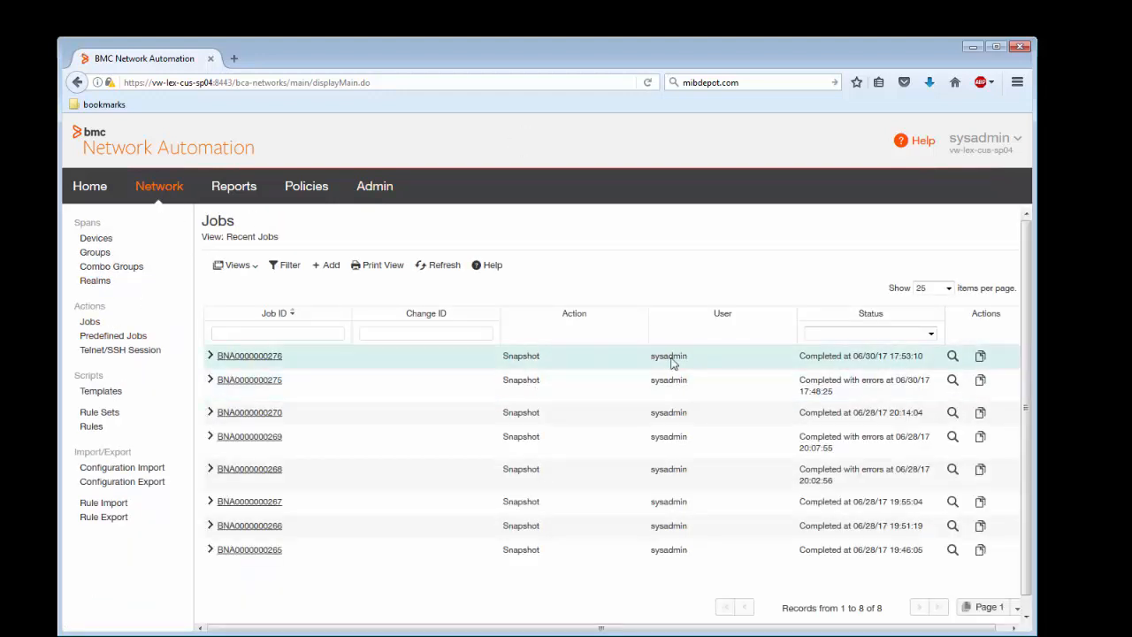
click(952, 357)
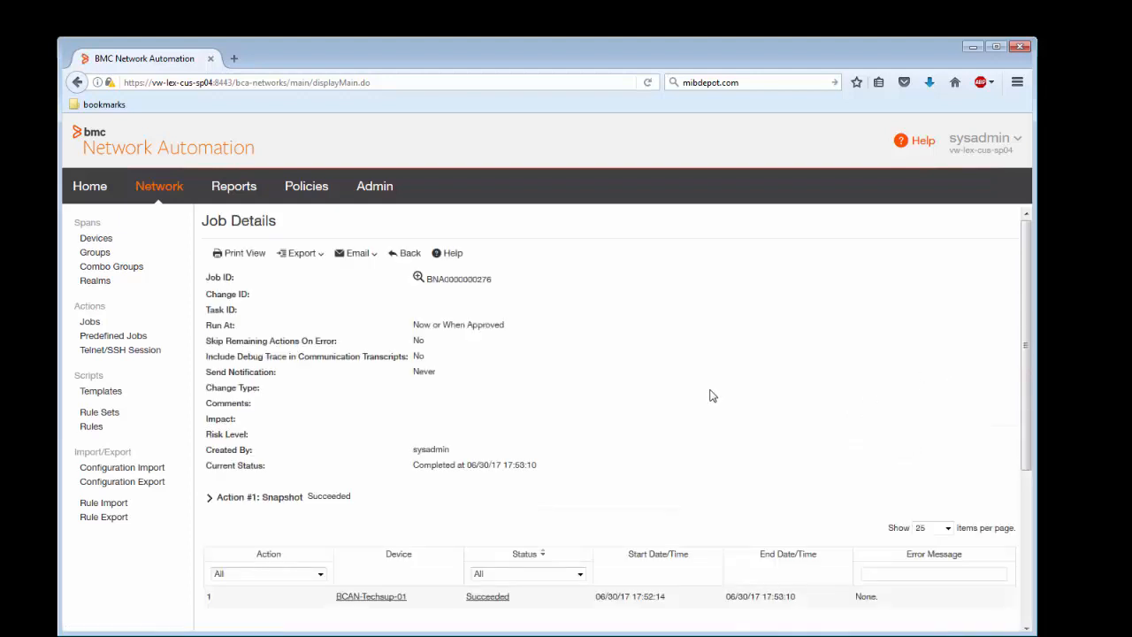
scroll(713, 395, down, 3)
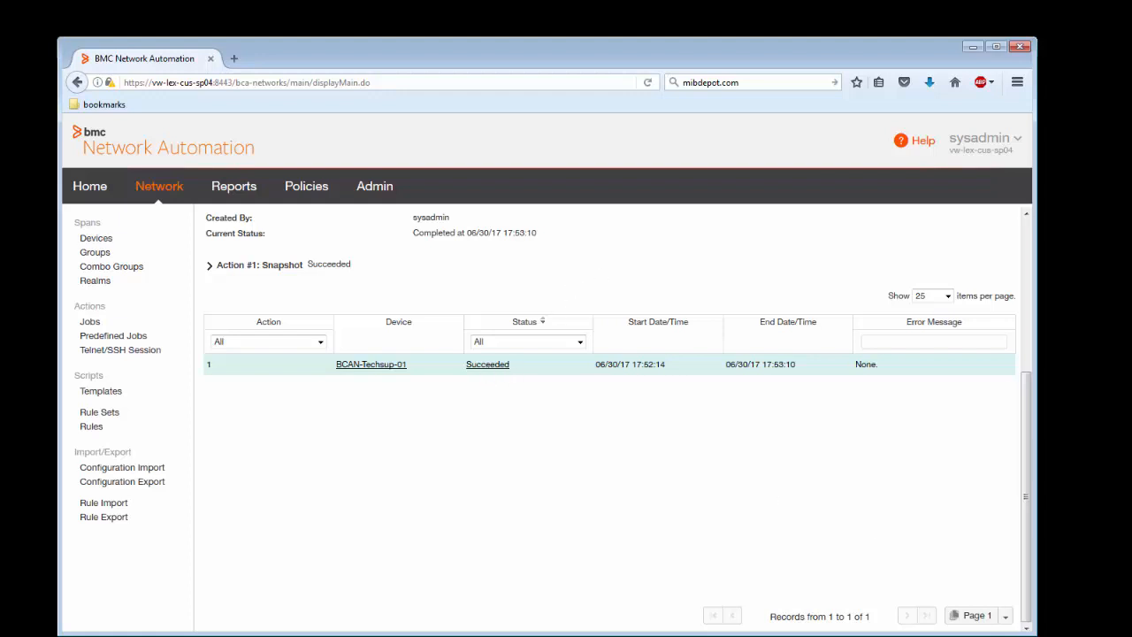
Step: Examine the Snapshot Running transcript of the BCAN-Techsup-01 action in the newest job, then close the snapshot details
click(488, 364)
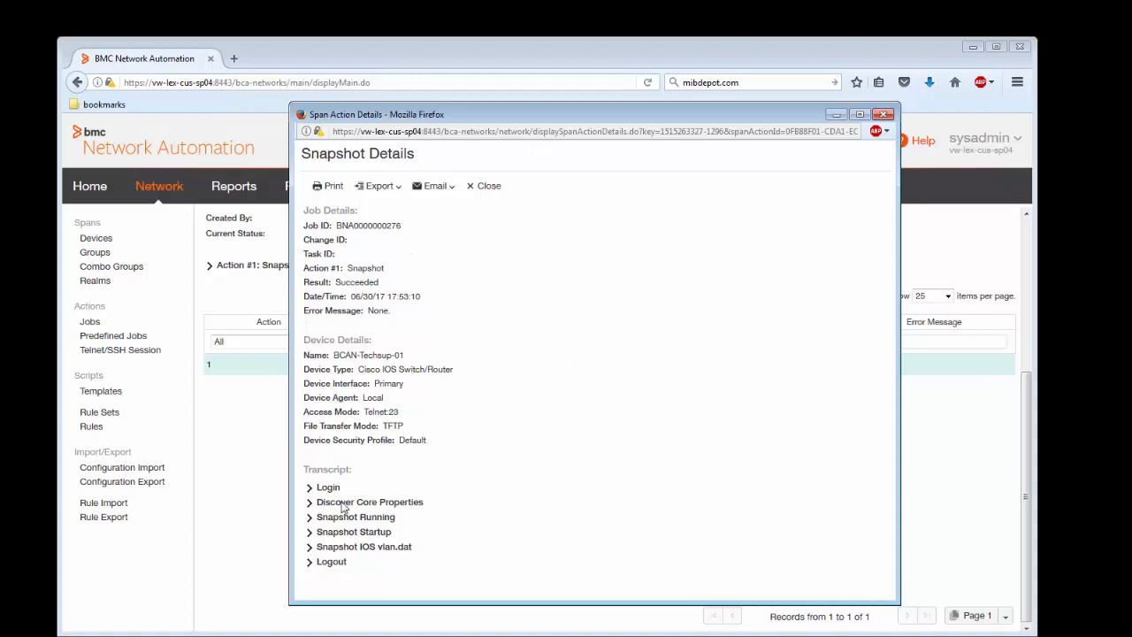
click(312, 518)
scroll(528, 526, down, 1)
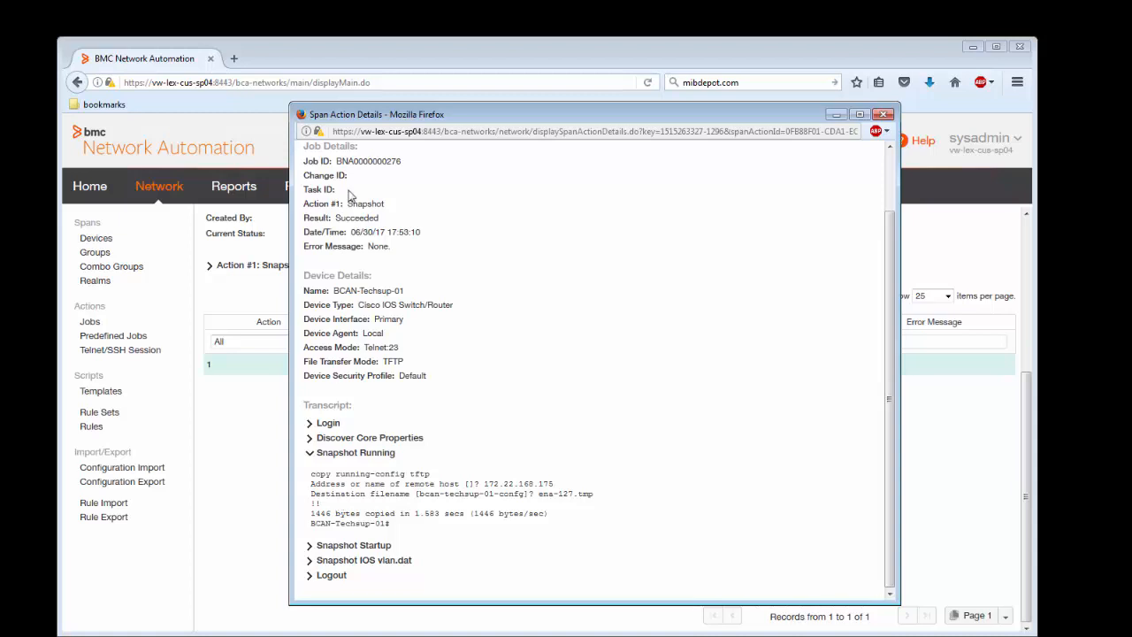
click(883, 114)
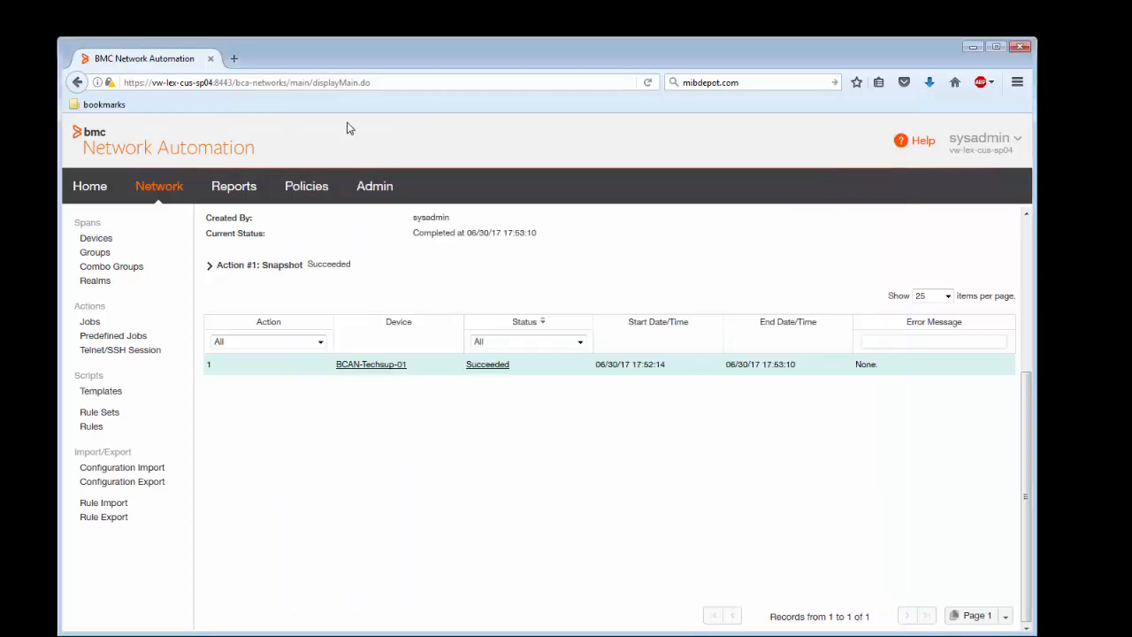
Step: Open the Local device agent for editing from the device agents administration page and enable FTP transfer
click(374, 188)
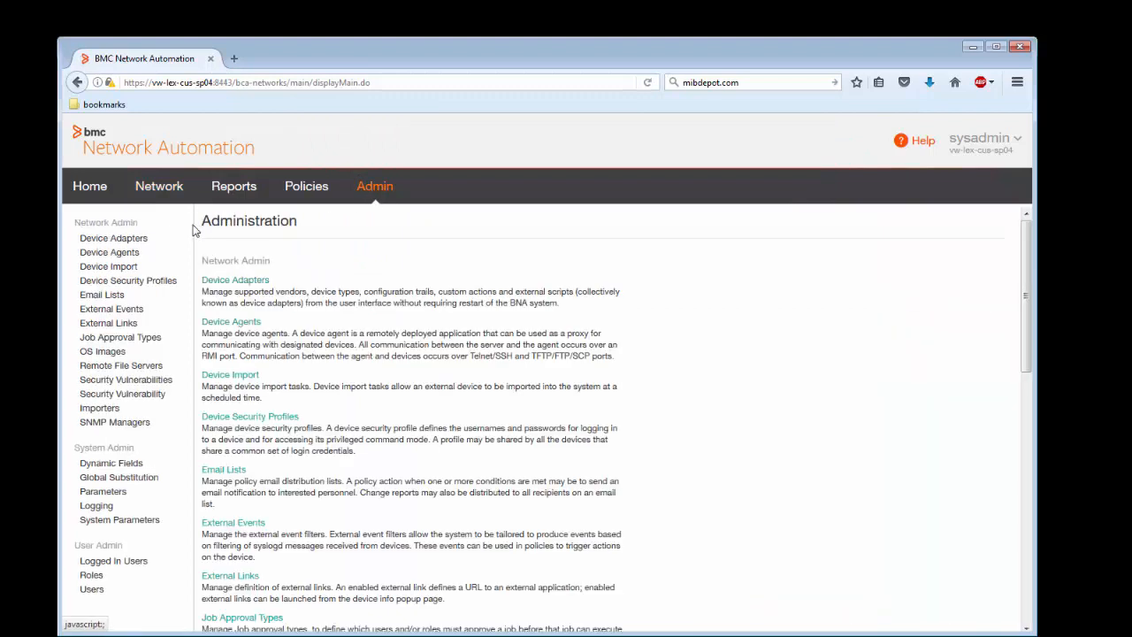
click(115, 253)
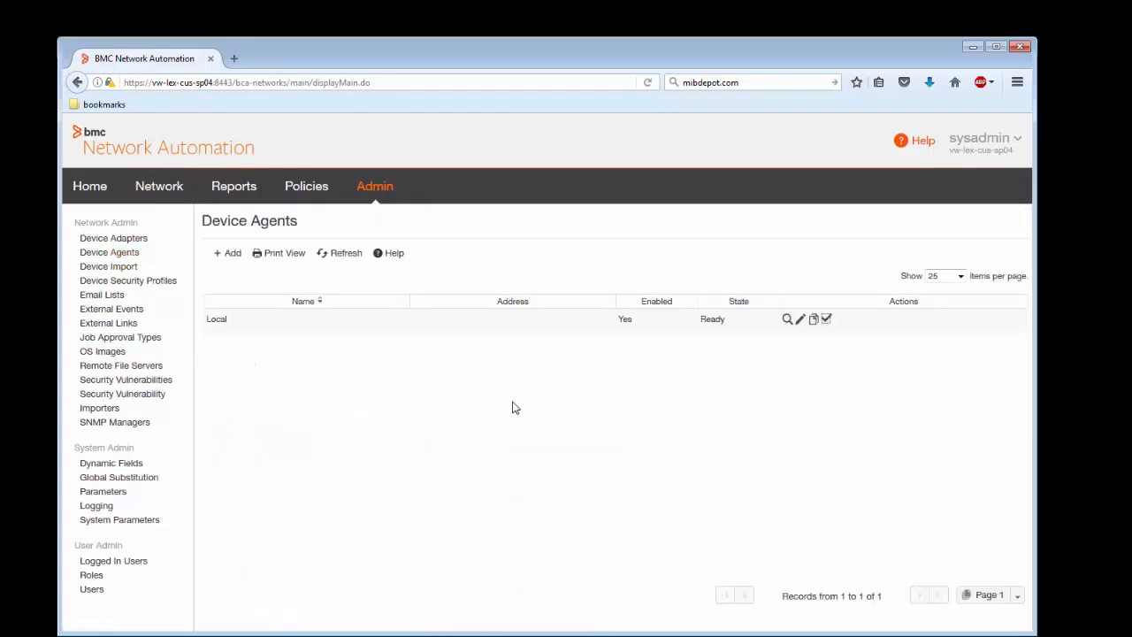
click(801, 320)
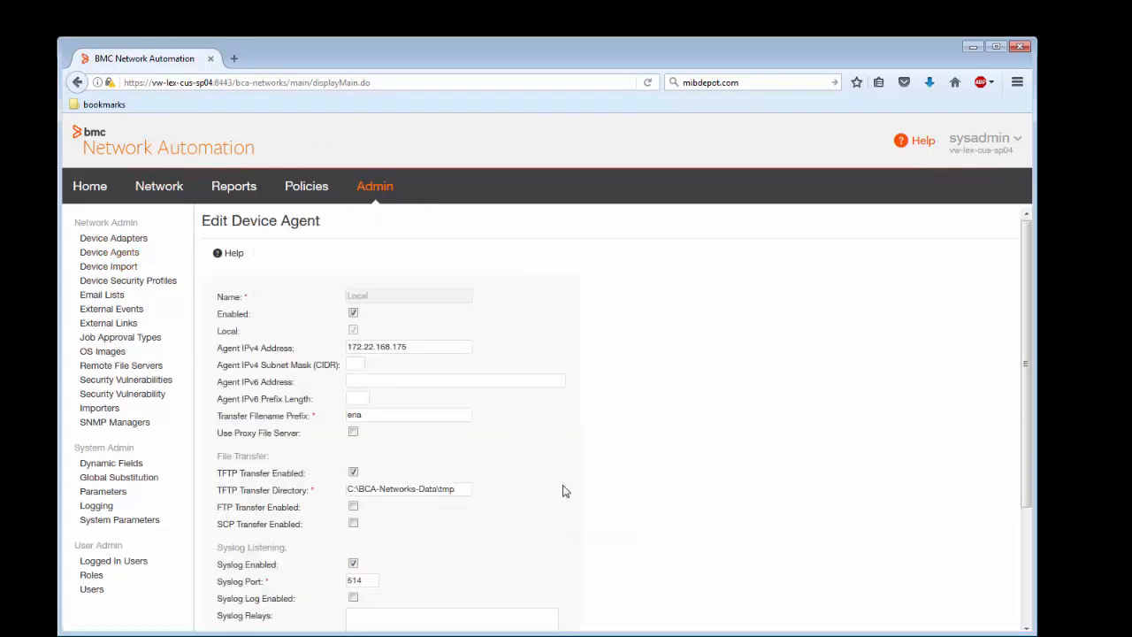
scroll(536, 475, down, 3)
click(352, 354)
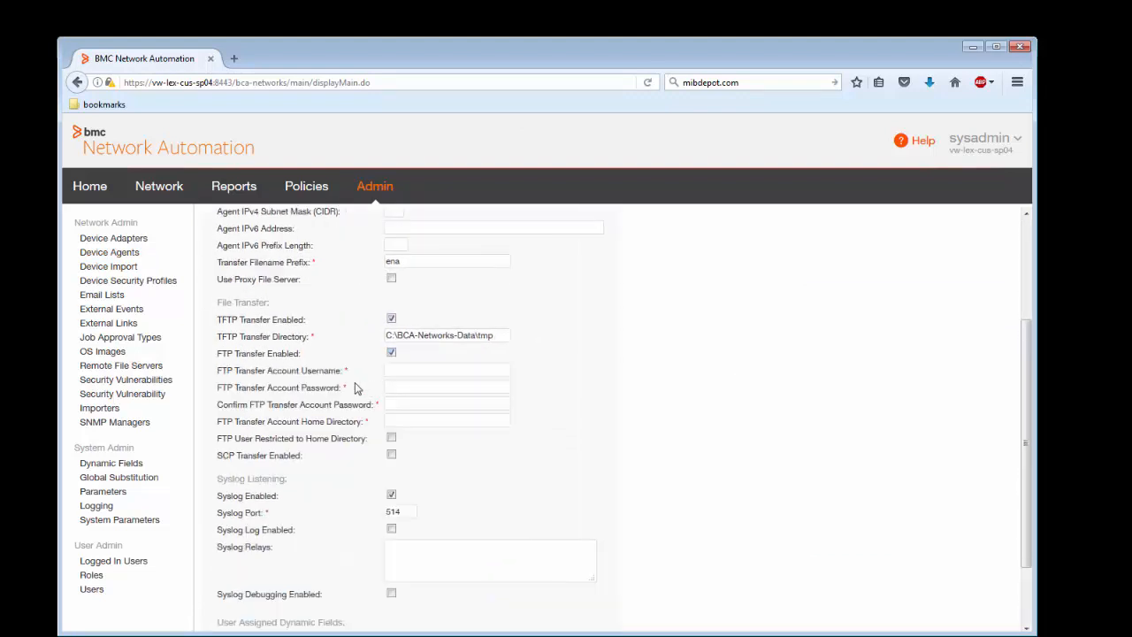
Step: Review the FTP transfer account's username, password and home directory fields in the device agent settings
drag(292, 369, 353, 398)
drag(302, 421, 361, 424)
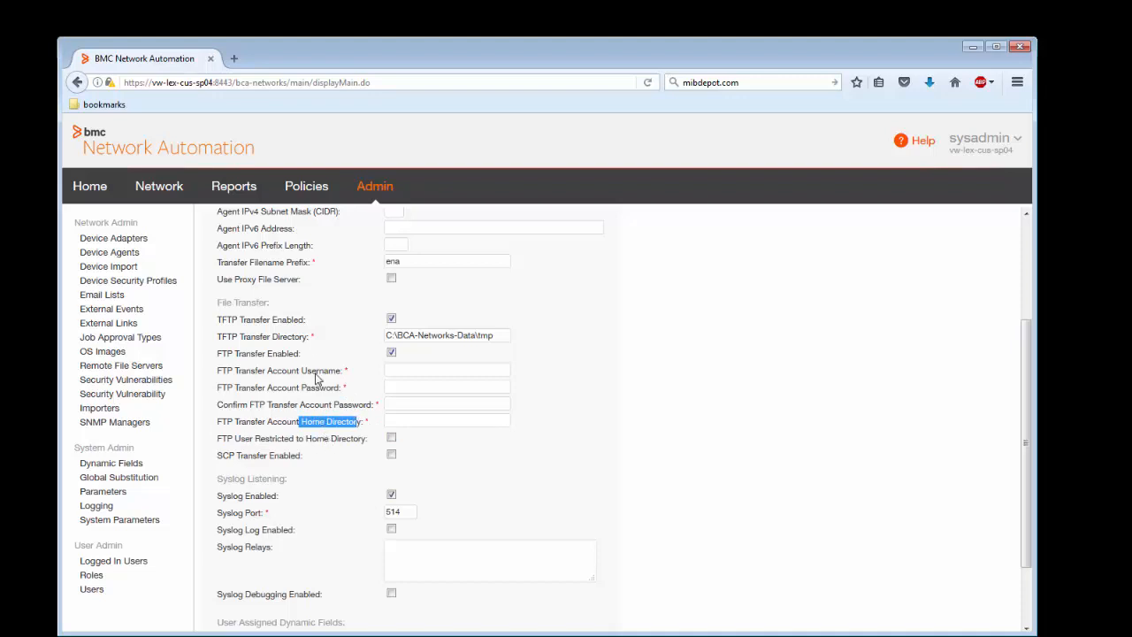
drag(254, 373, 323, 387)
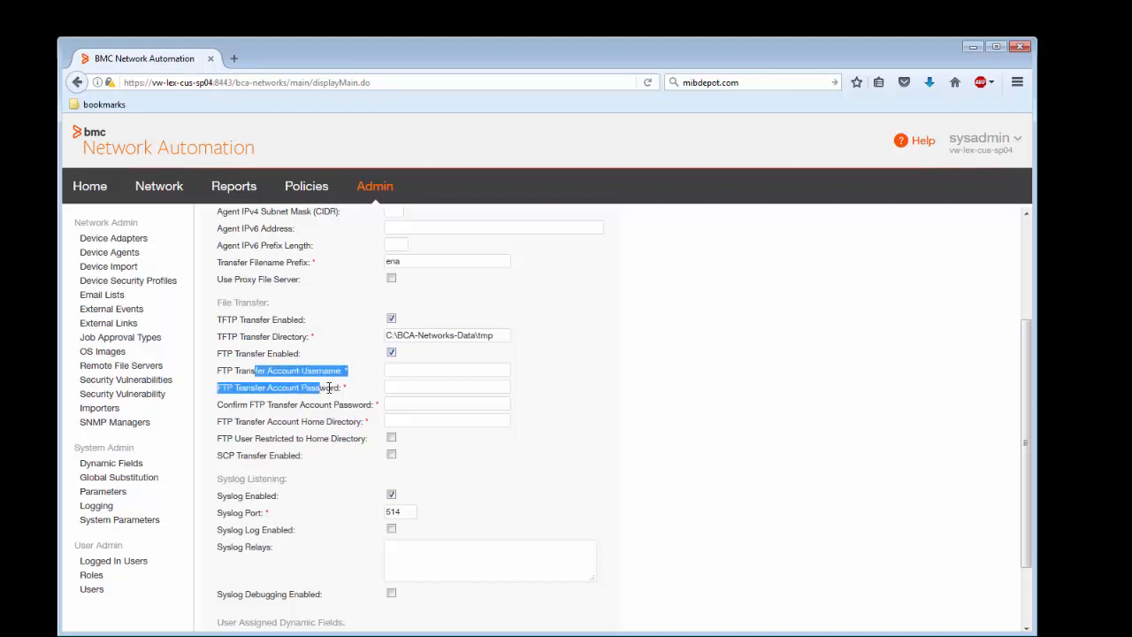